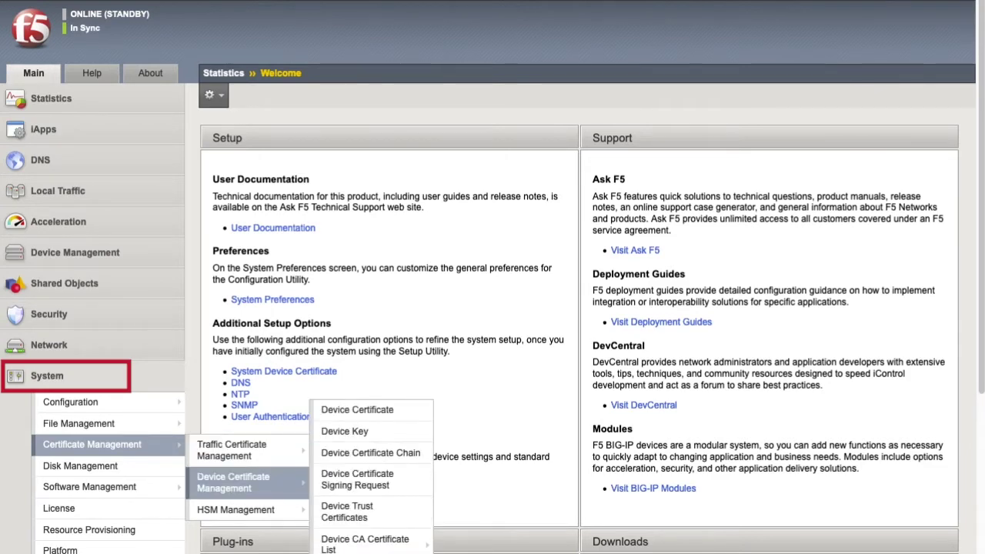
Step: Display the standby unit's server.crt device certificate as exportable text
click(357, 409)
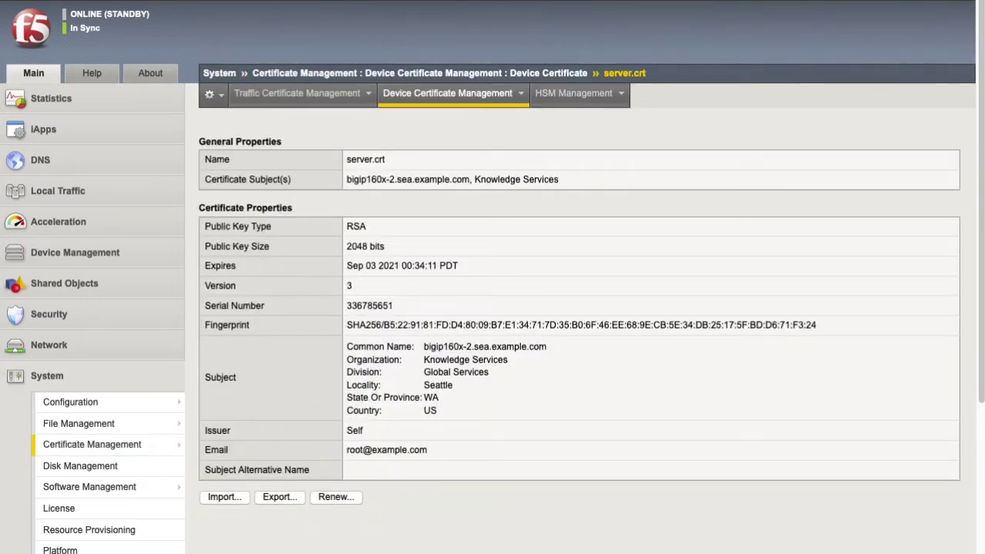
click(280, 496)
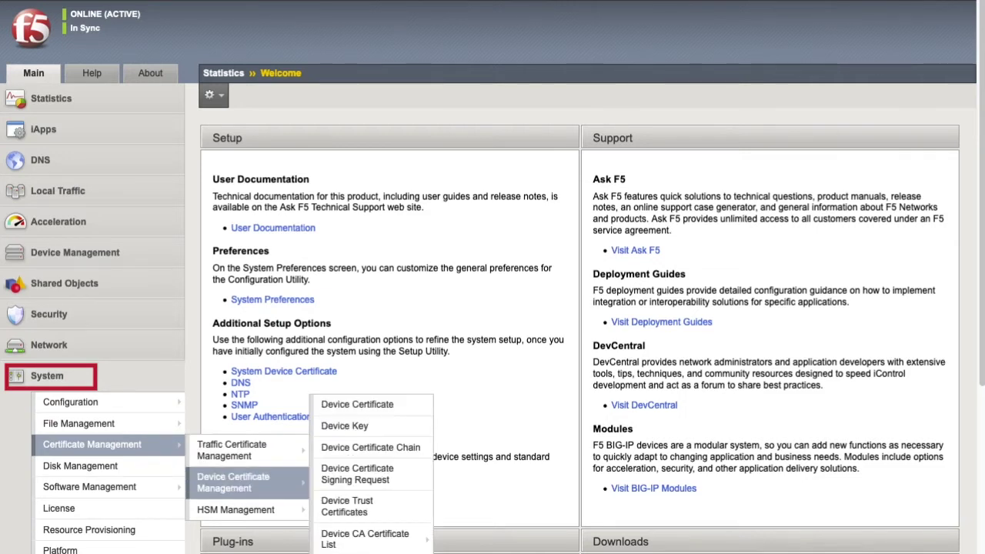
Step: Go to the active unit's Device Trust Certificates page
click(347, 505)
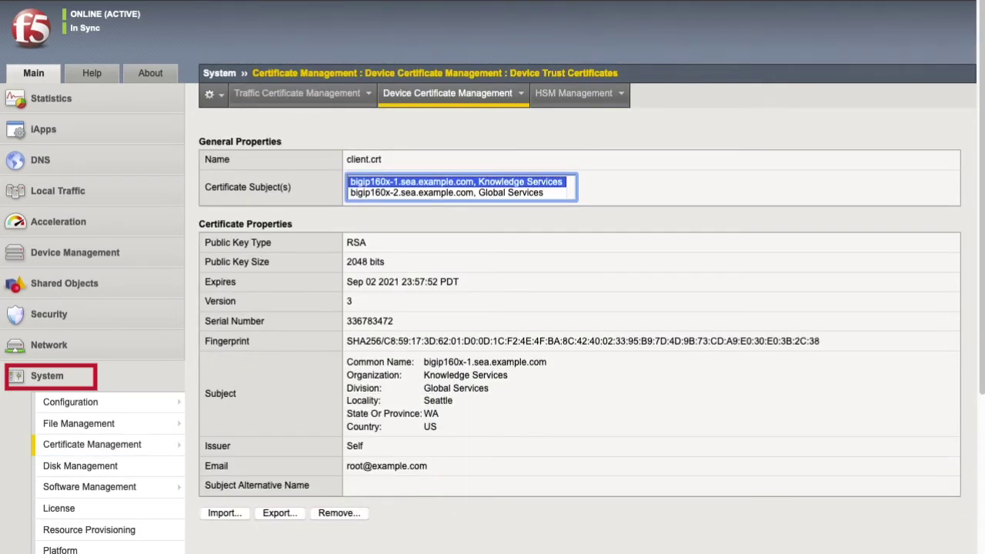
Step: Append the pasted renewed standby certificate to the client.crt trust bundle
click(224, 512)
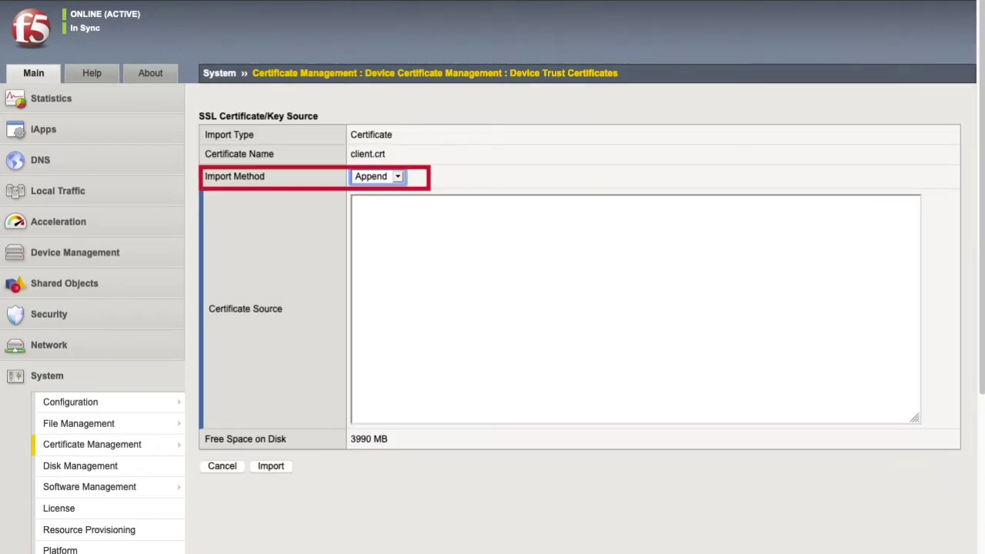
key(ctrl+v)
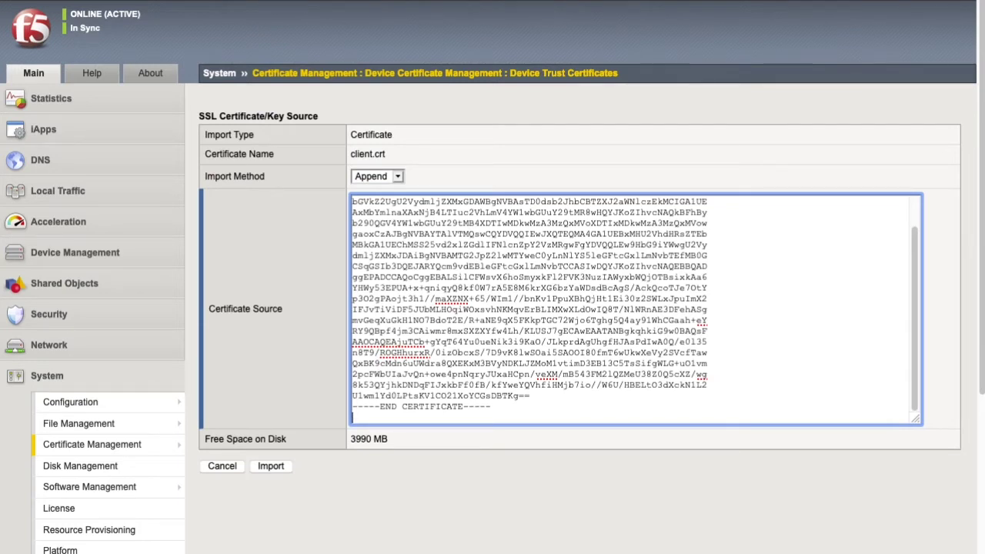
click(271, 465)
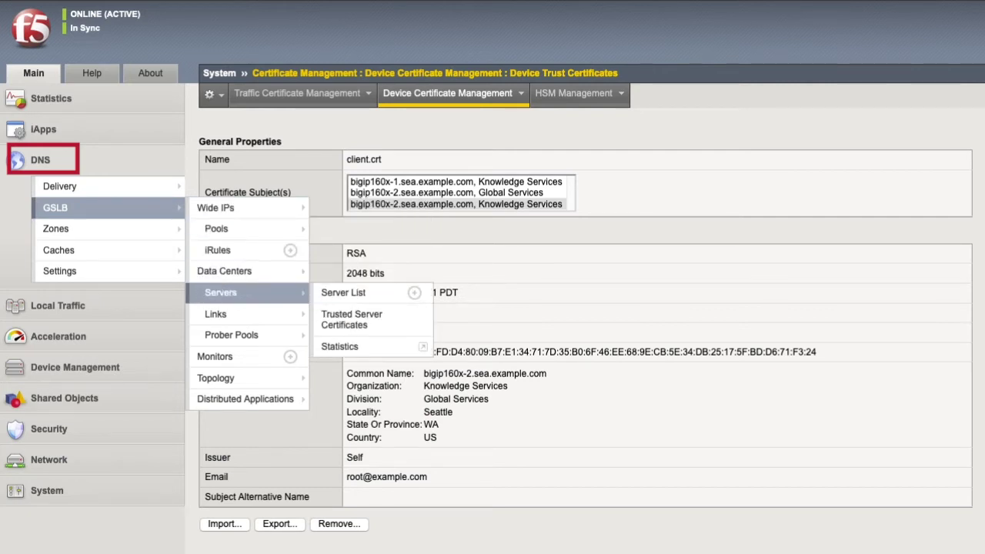
Step: Go to DNS > GSLB > Servers > Trusted Server Certificates
click(352, 319)
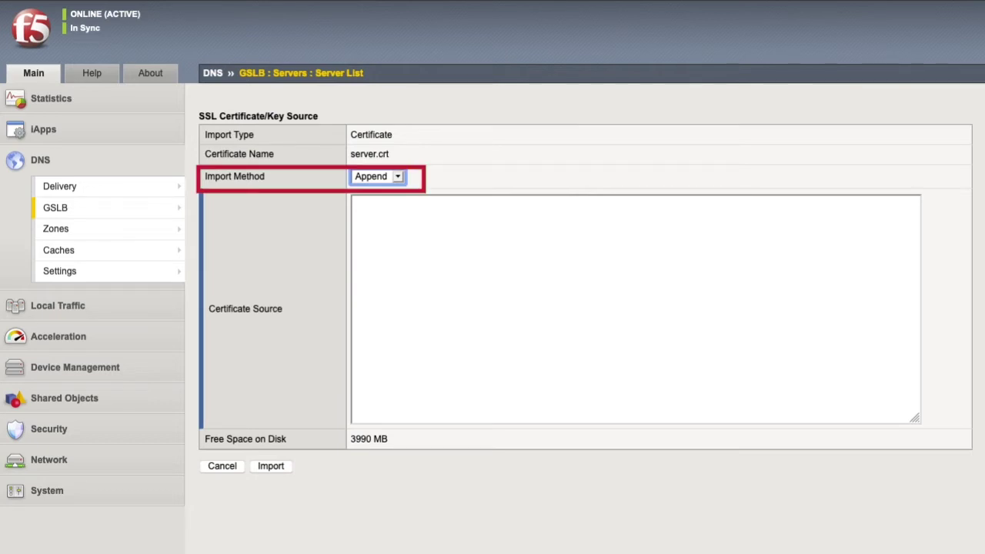
Step: Paste the renewed certificate into the GSLB trusted server.crt and import it with Append
key(Tab)
key(ctrl+v)
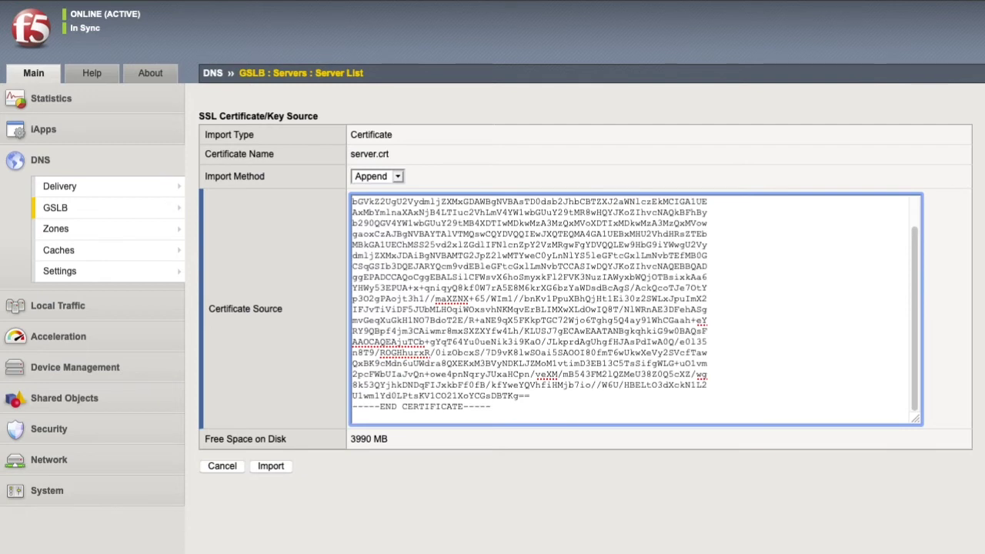
key(Tab)
key(Tab)
key(Return)
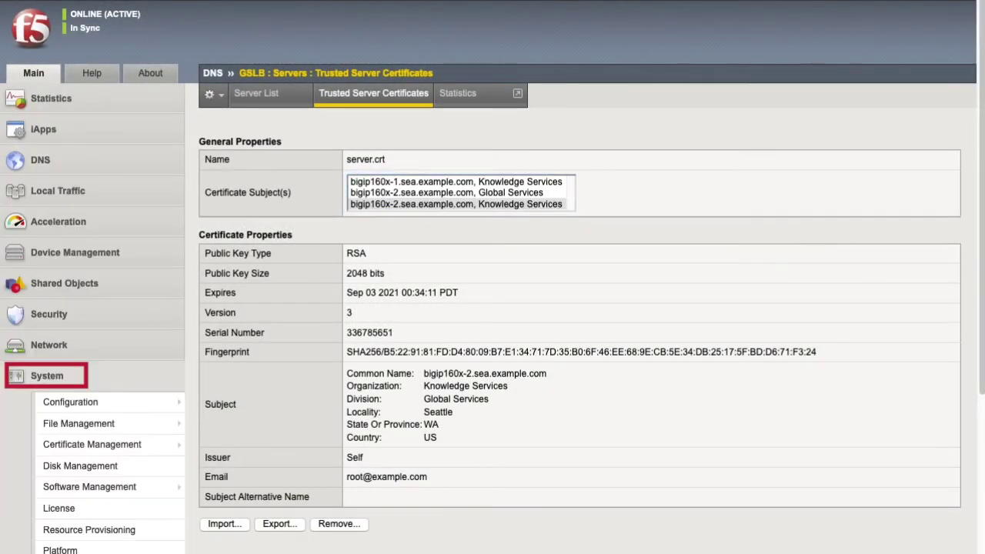
Step: Go to System > Services and mark big3d and gtmd for restart
scroll(492, 277, down, 5)
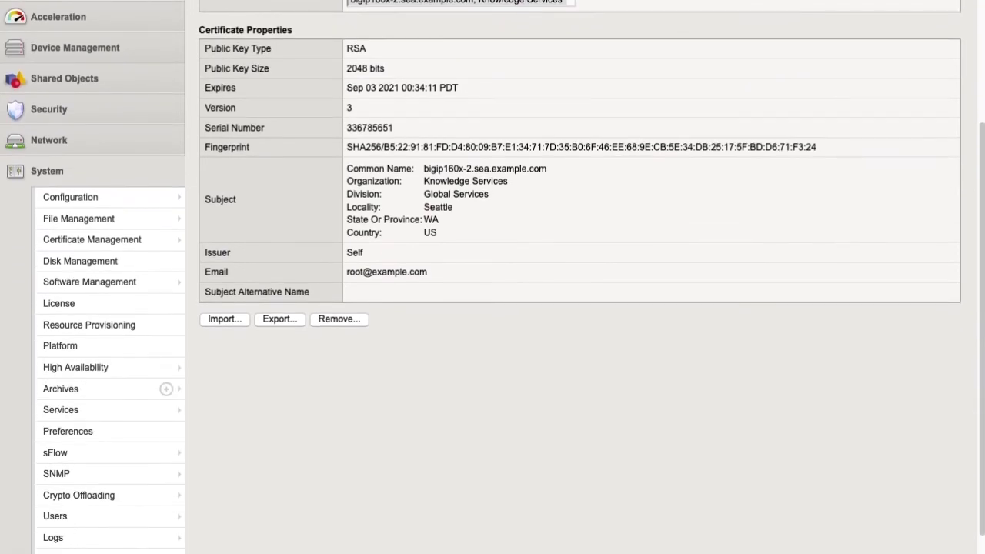
click(224, 409)
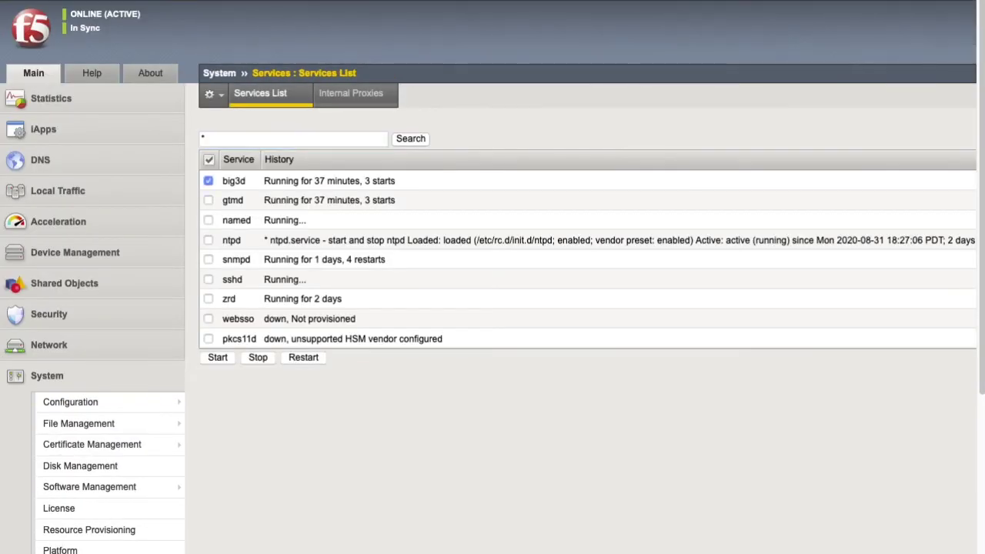
click(208, 200)
Step: Restart the marked big3d and gtmd services and confirm with OK
click(303, 357)
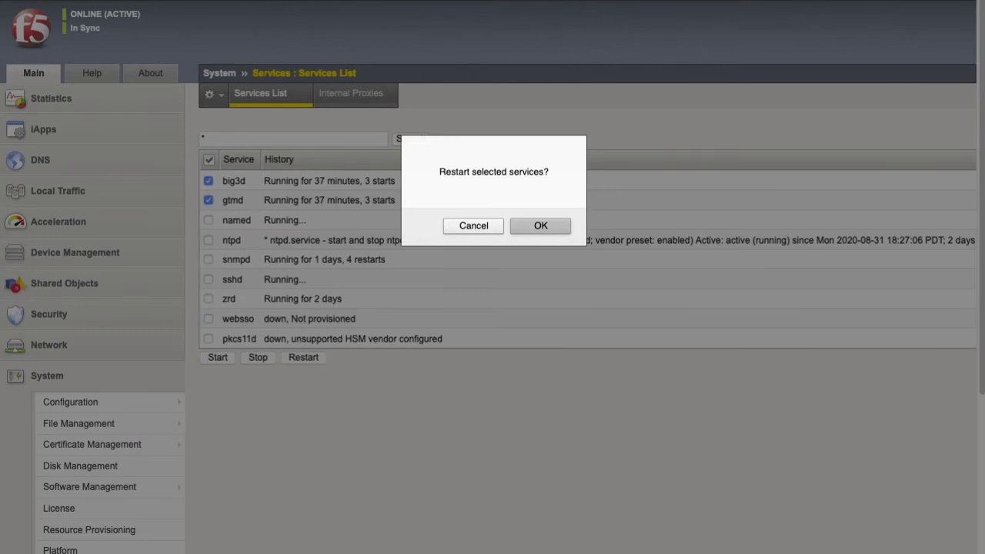
key(Return)
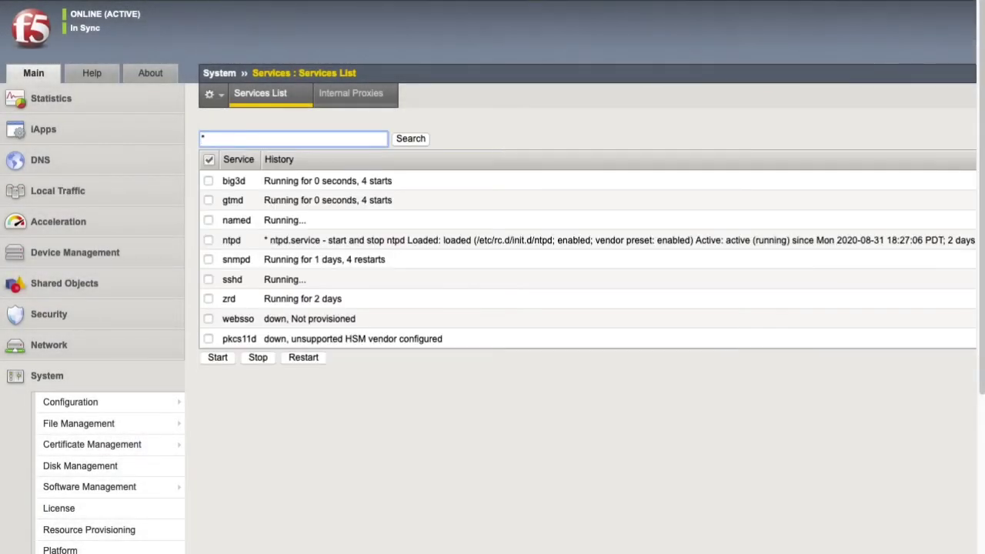